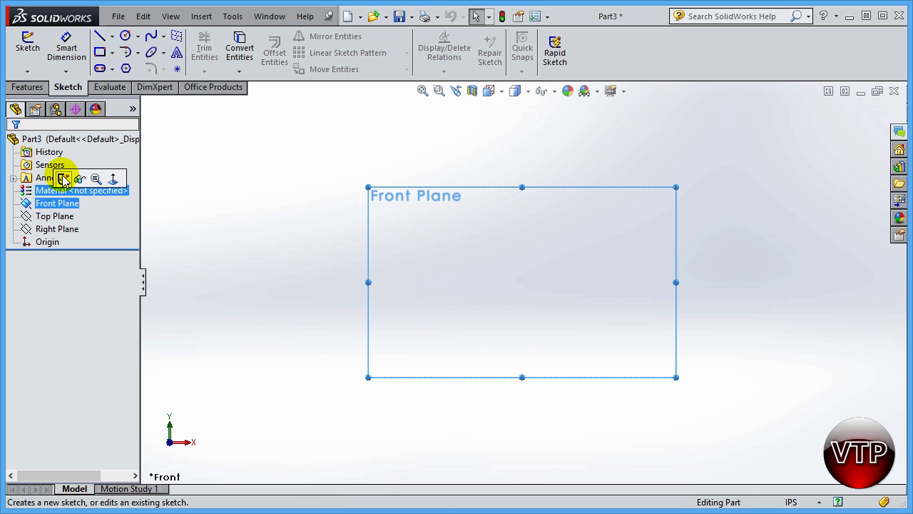
Create a new sketch, Sketch6, on the Front Plane.
click(63, 179)
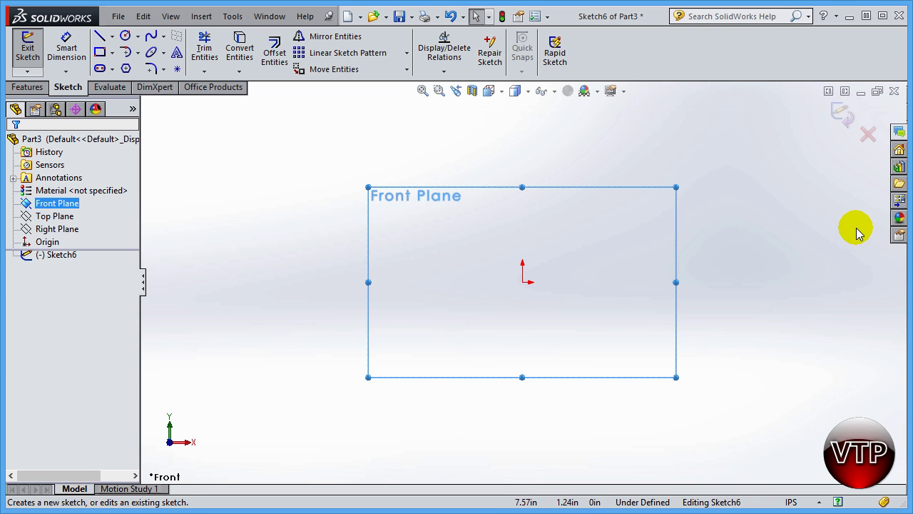
Show the available circle types from the Circle tool's dropdown.
click(139, 37)
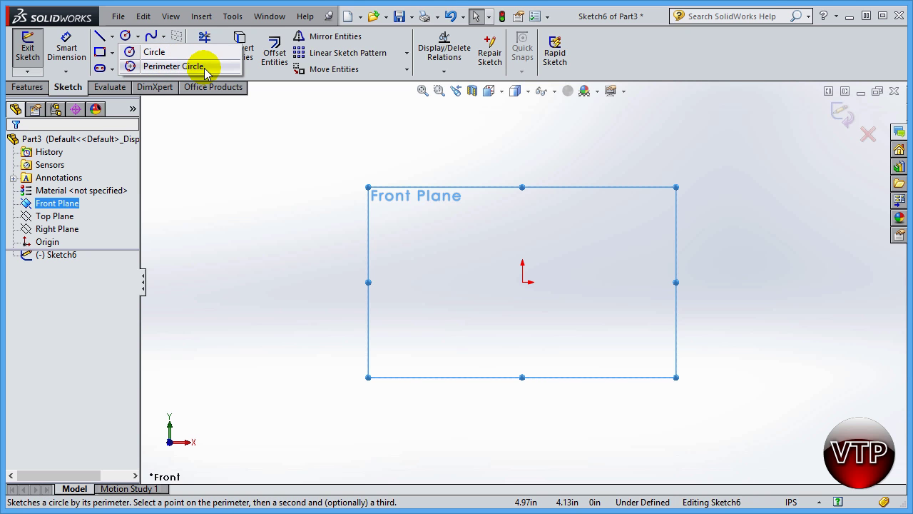
Draw a centre-point circle on the origin and set its radius to 3.00.
click(152, 57)
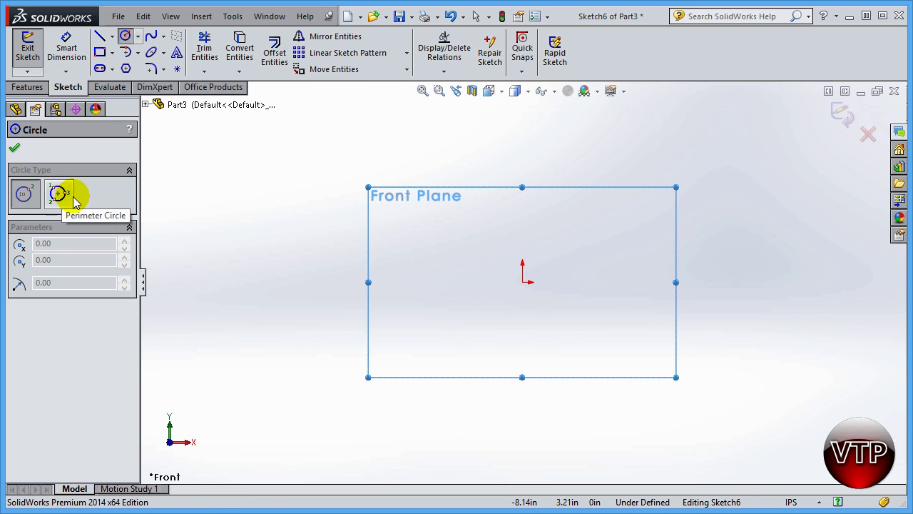
drag(523, 279, 610, 190)
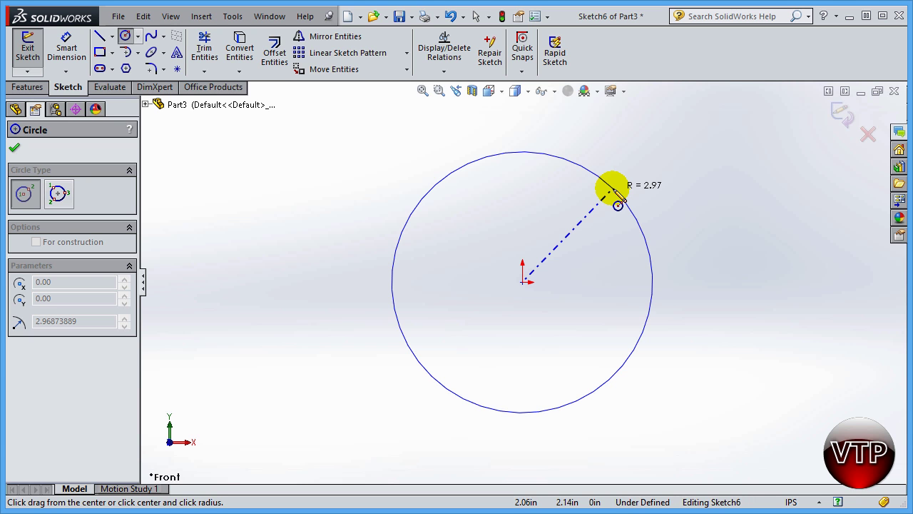
drag(617, 206, 619, 205)
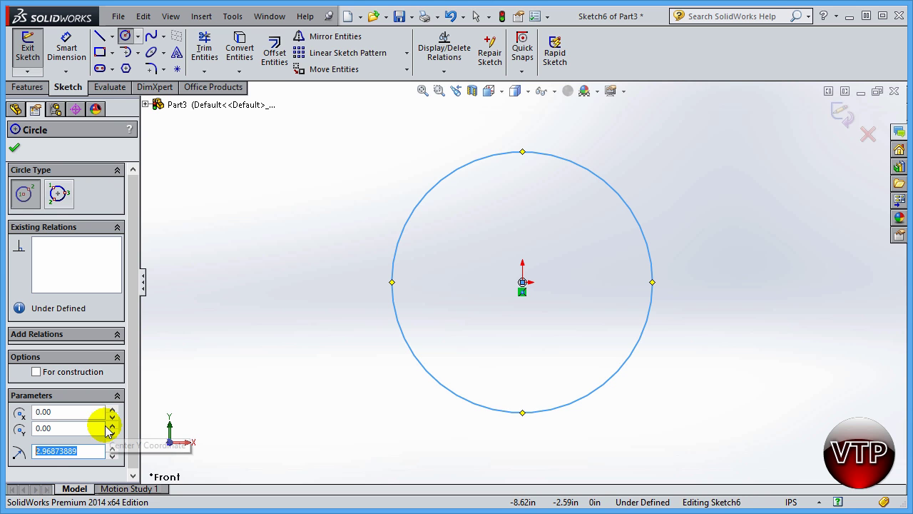
text(3.0)
key(Return)
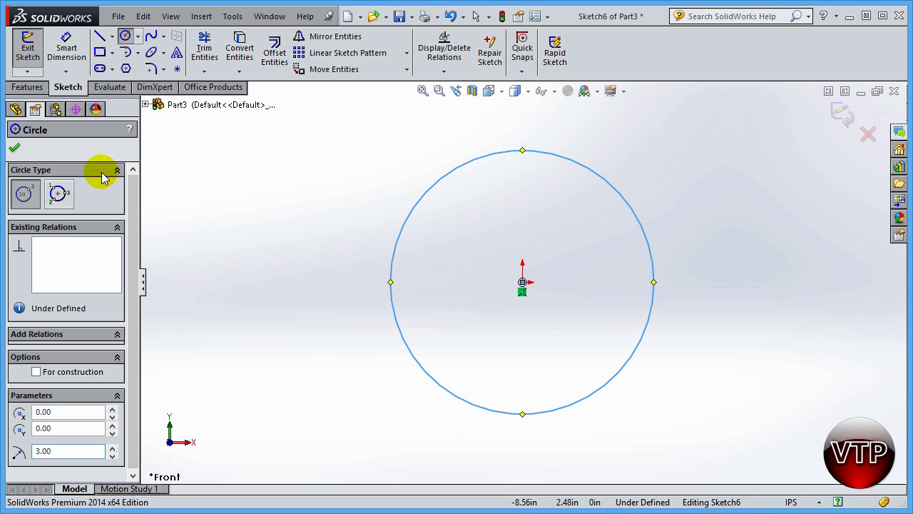
click(57, 197)
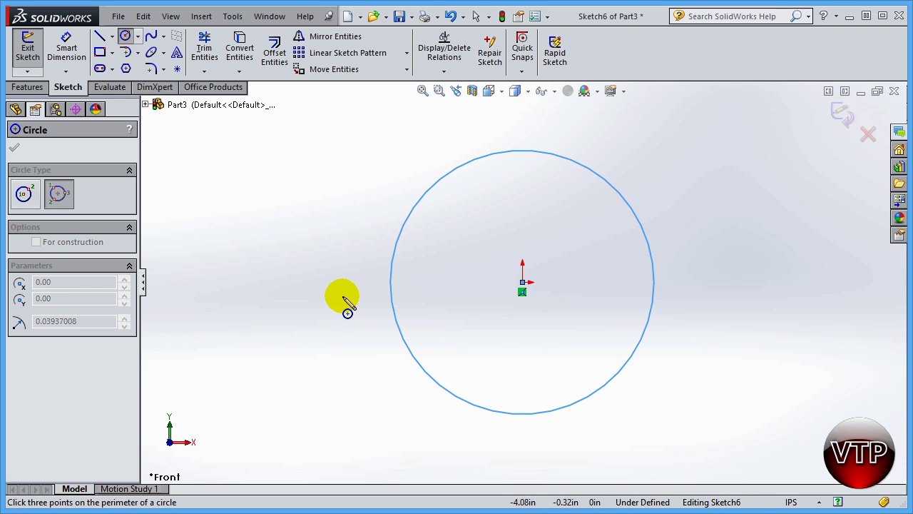
Draw a three-point perimeter circle left of the first and set its radius to 2.00.
click(209, 264)
drag(208, 263, 308, 303)
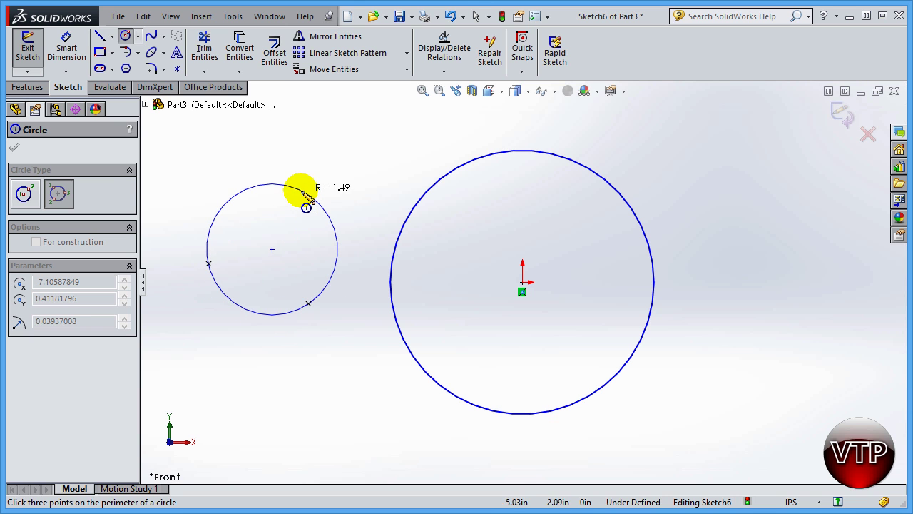
click(307, 202)
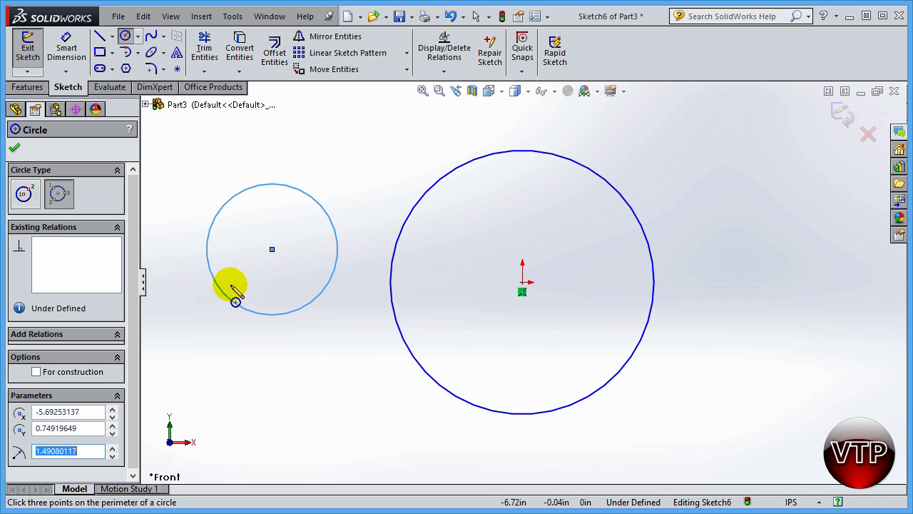
click(91, 454)
double_click(93, 454)
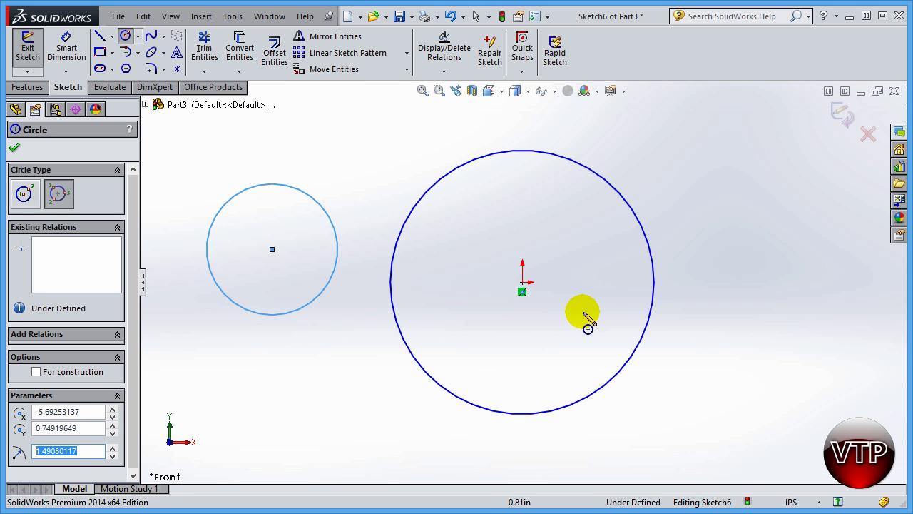
text(2.00)
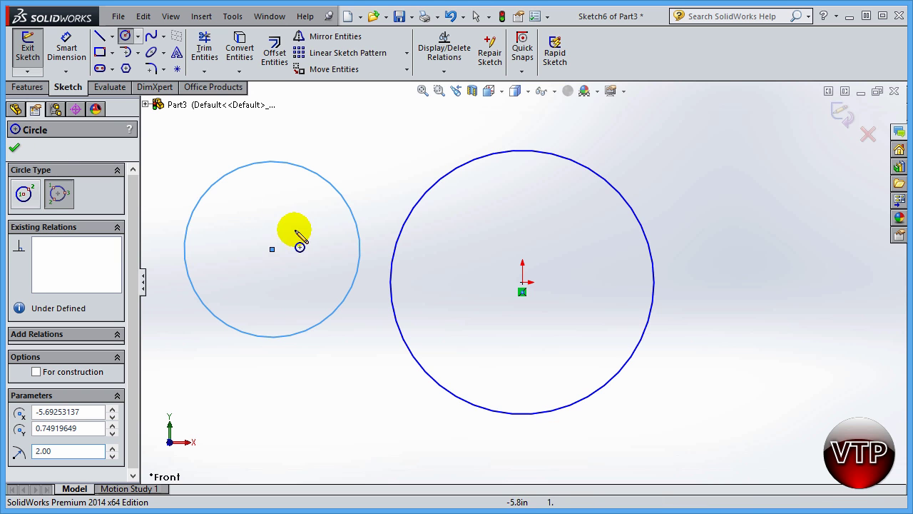
Accept the circles, then discard Sketch6's changes and exit the sketch.
click(14, 148)
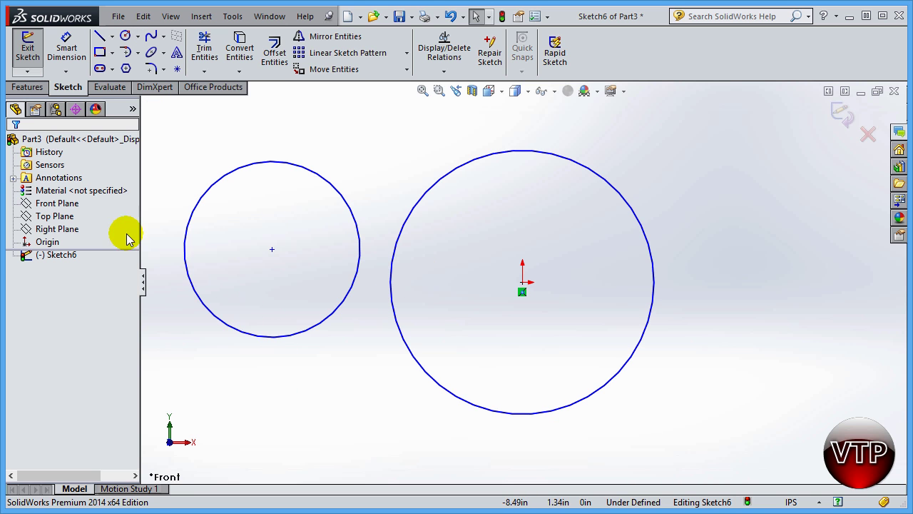
click(138, 54)
click(138, 55)
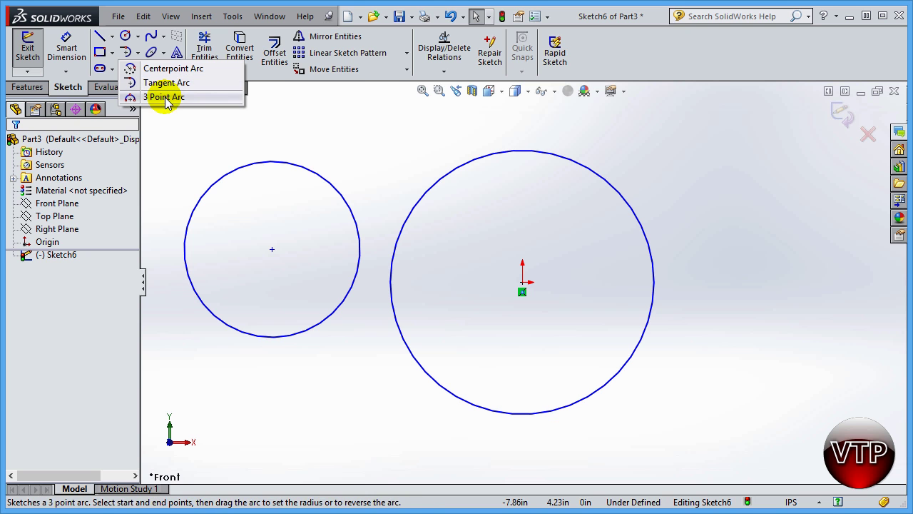
click(747, 175)
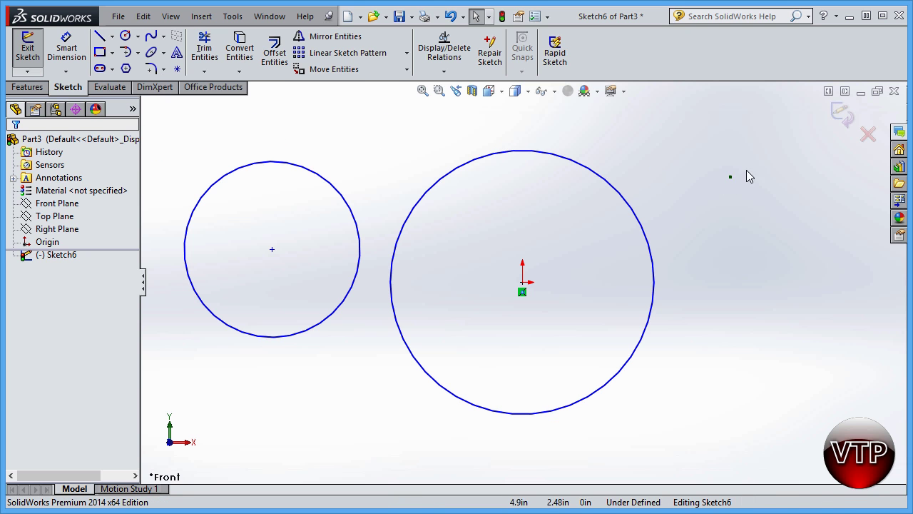
click(869, 141)
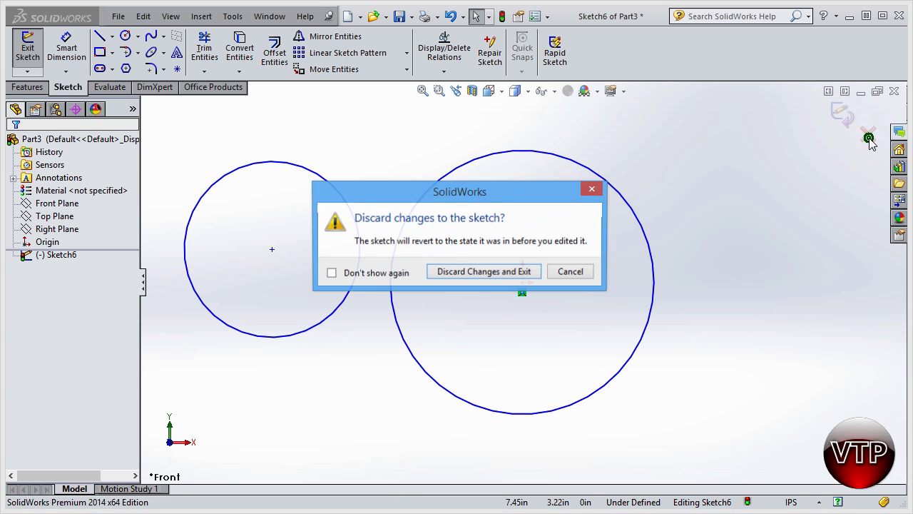
click(488, 272)
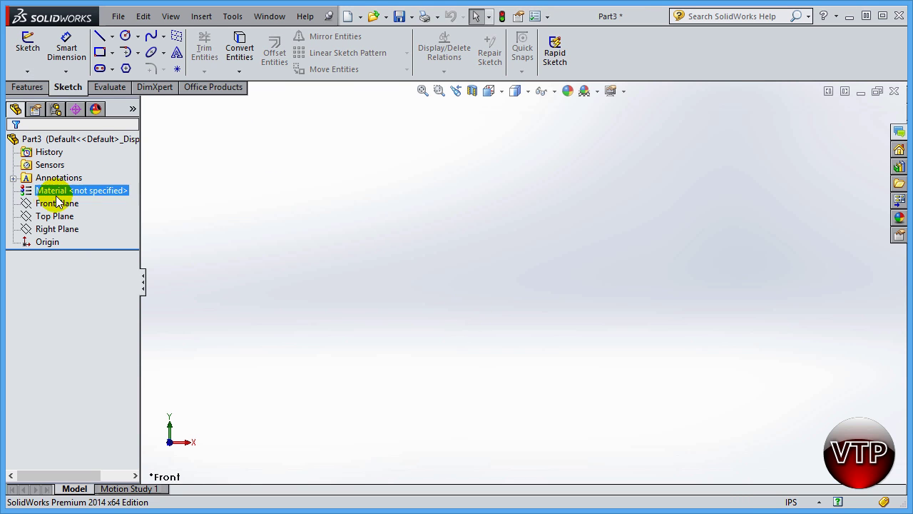
click(55, 204)
Create Sketch7 on the Front Plane with a horizontal line running right from the origin.
click(62, 180)
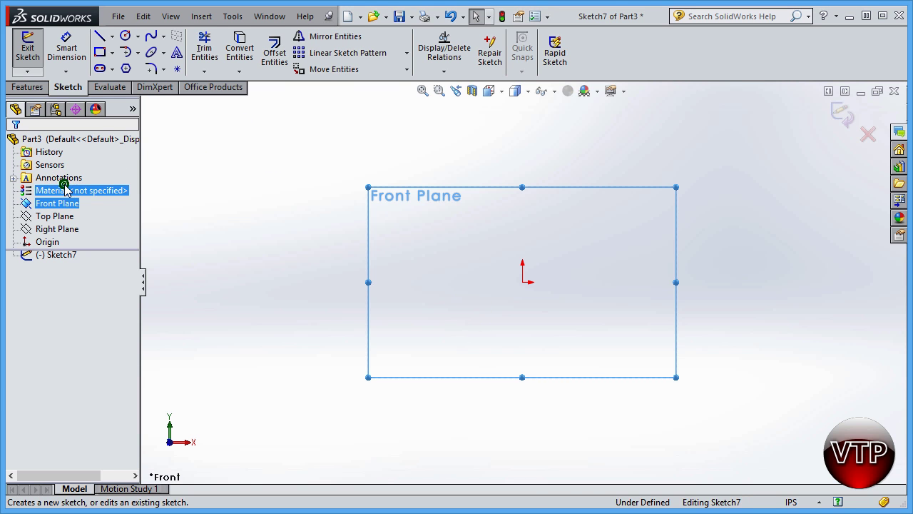
click(101, 41)
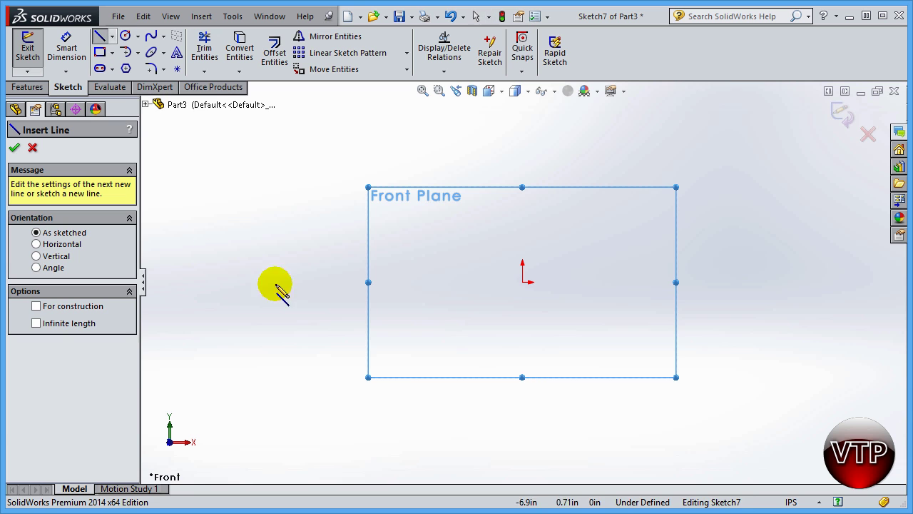
click(523, 281)
click(742, 282)
drag(742, 282, 643, 371)
key(Escape)
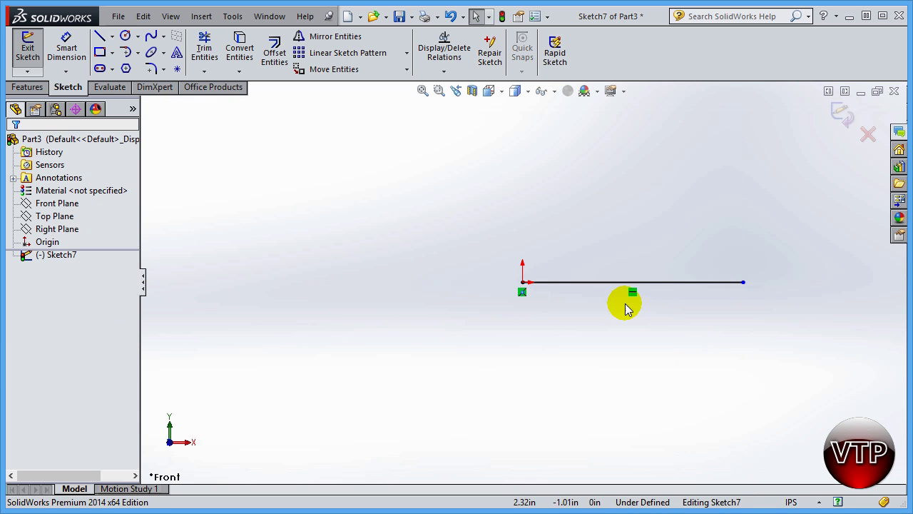
click(138, 52)
Draw a centre-point arc at the upper left of the line, starting at radius 2.92.
click(163, 52)
click(138, 52)
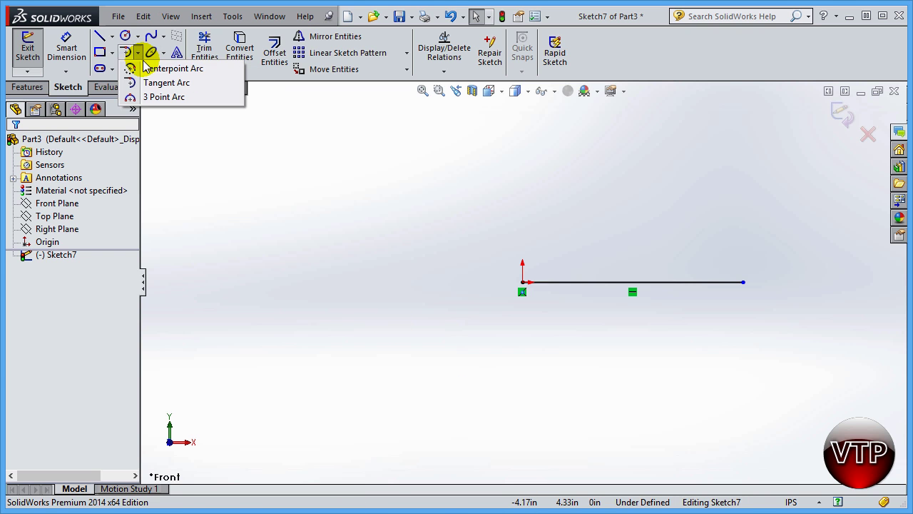
click(171, 68)
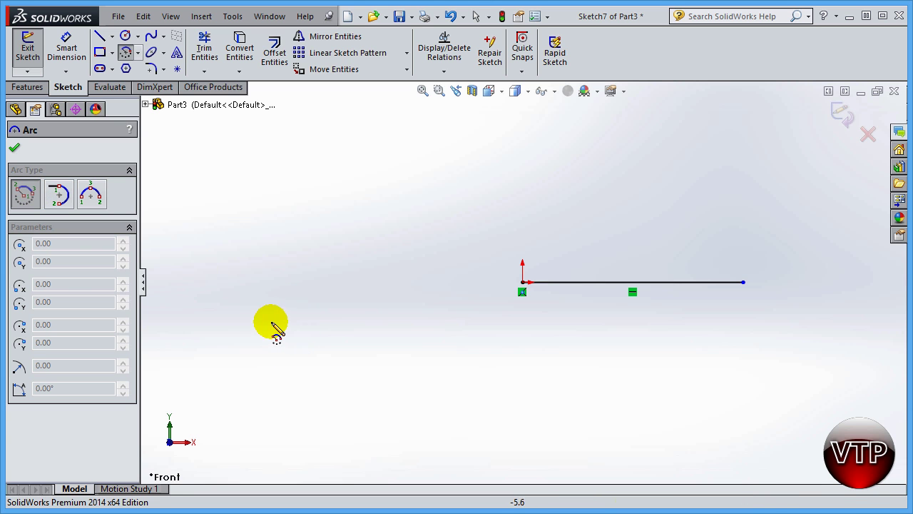
click(265, 293)
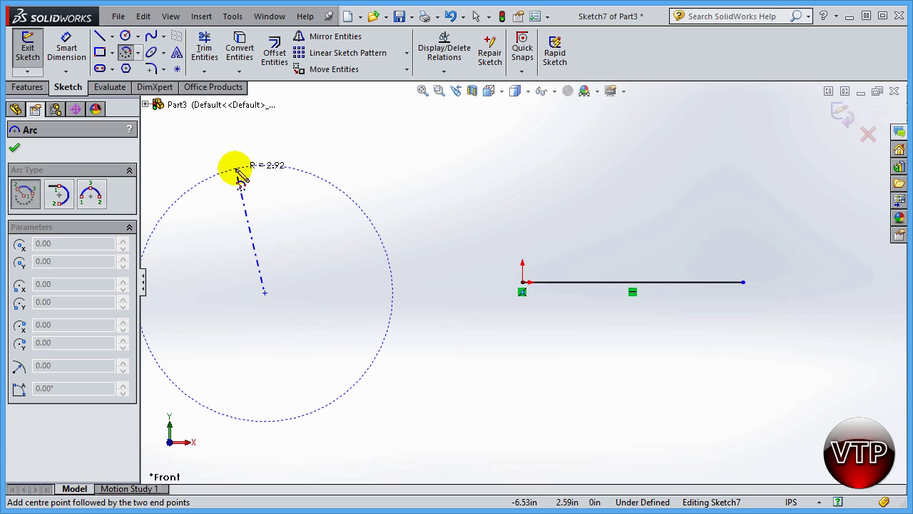
click(237, 172)
drag(239, 175, 369, 213)
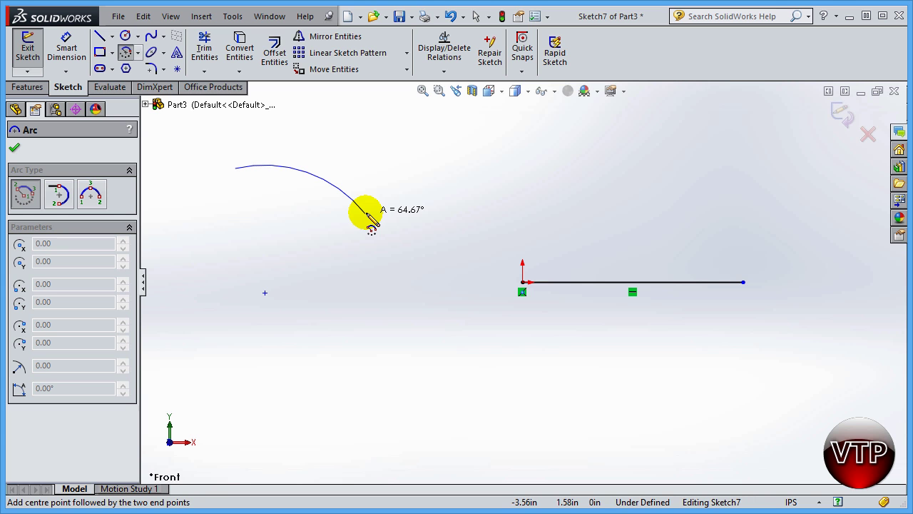
drag(367, 214, 365, 213)
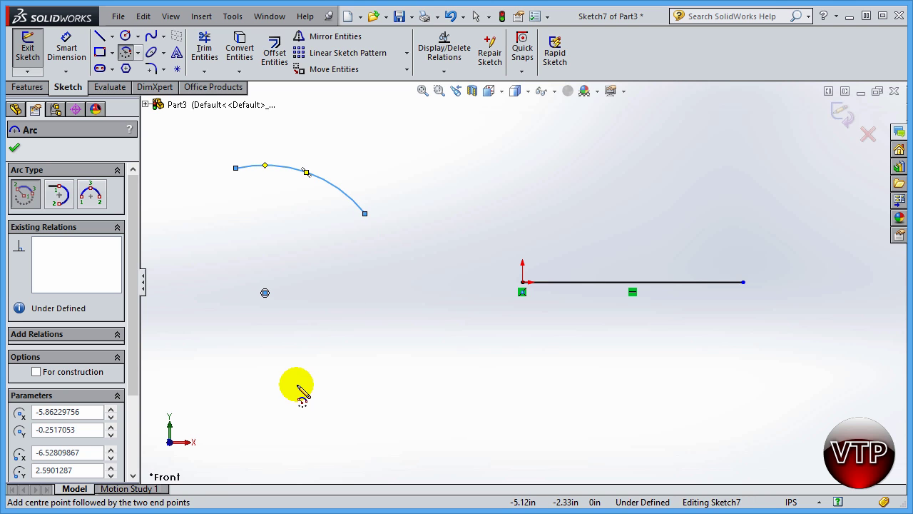
Set the centre-point arc's radius to 3, then to 1, and confirm it.
drag(132, 371, 133, 464)
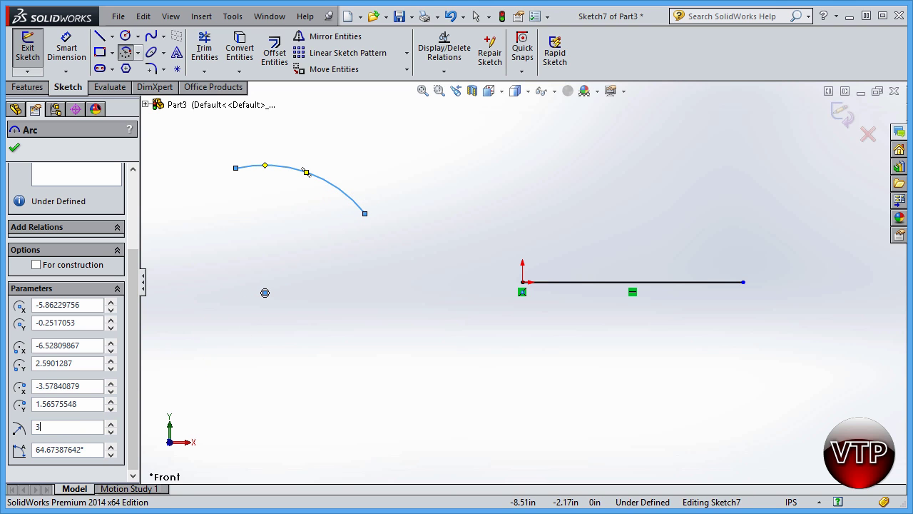
key(Return)
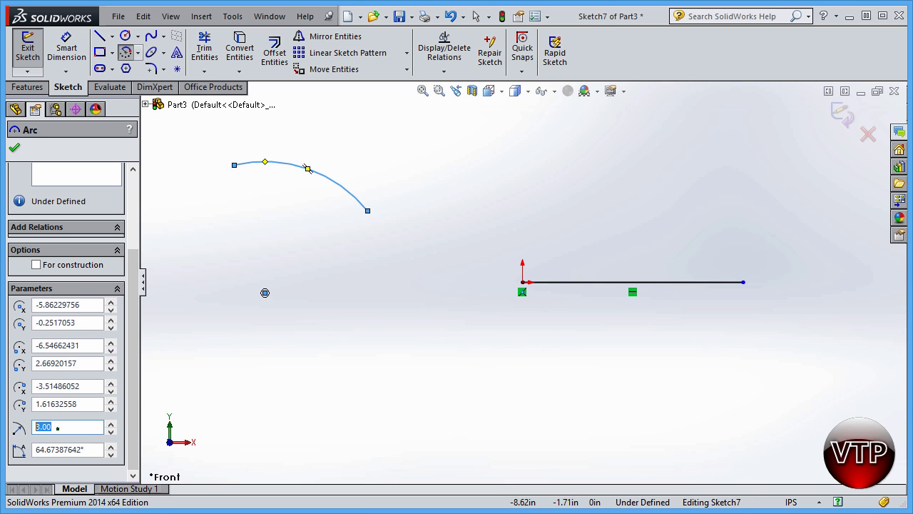
text(1.0)
key(Return)
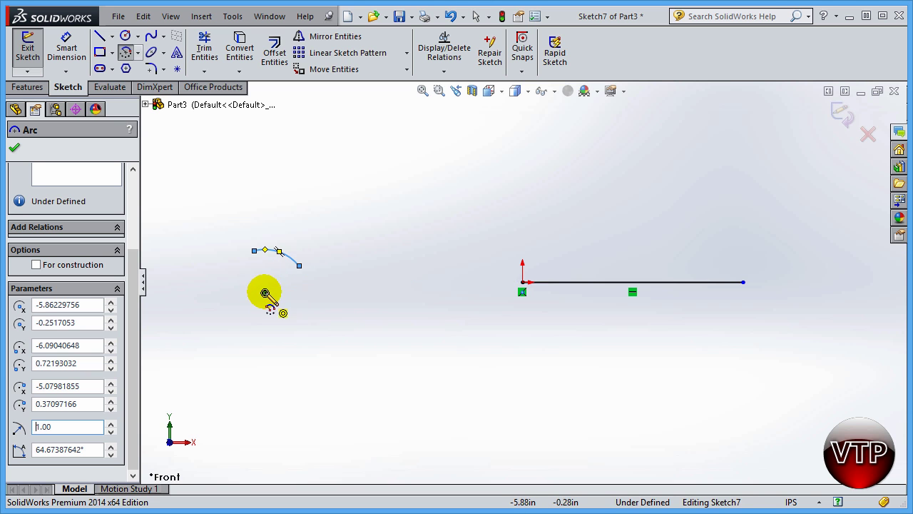
click(15, 149)
Draw a 180° tangent arc of radius 1.25 from the origin end, curving below the line.
click(138, 54)
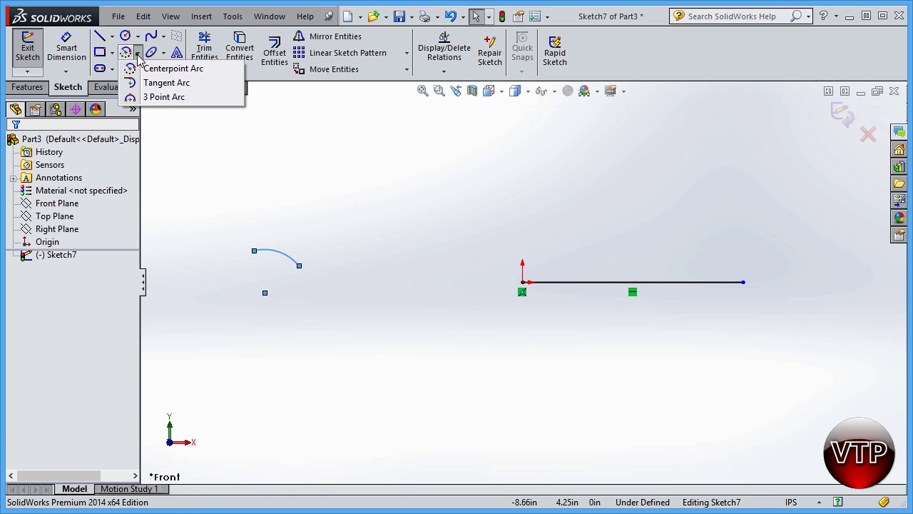
click(157, 84)
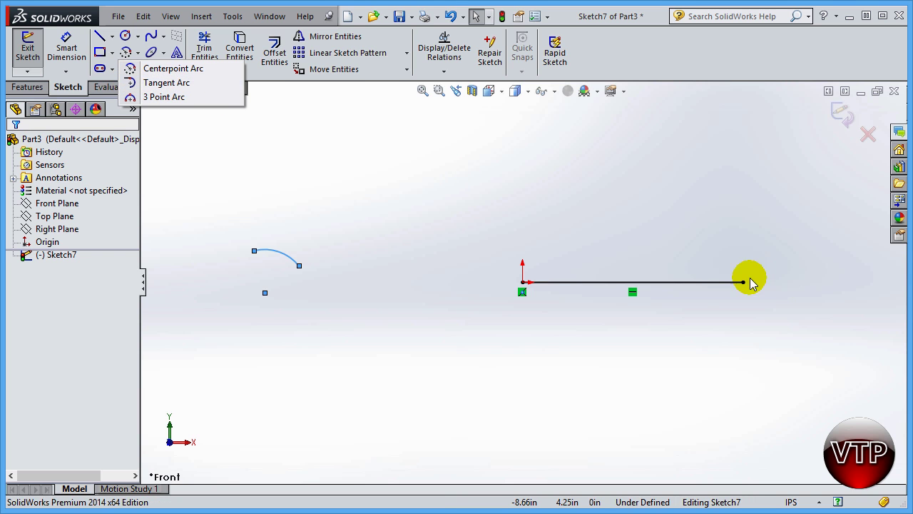
click(184, 83)
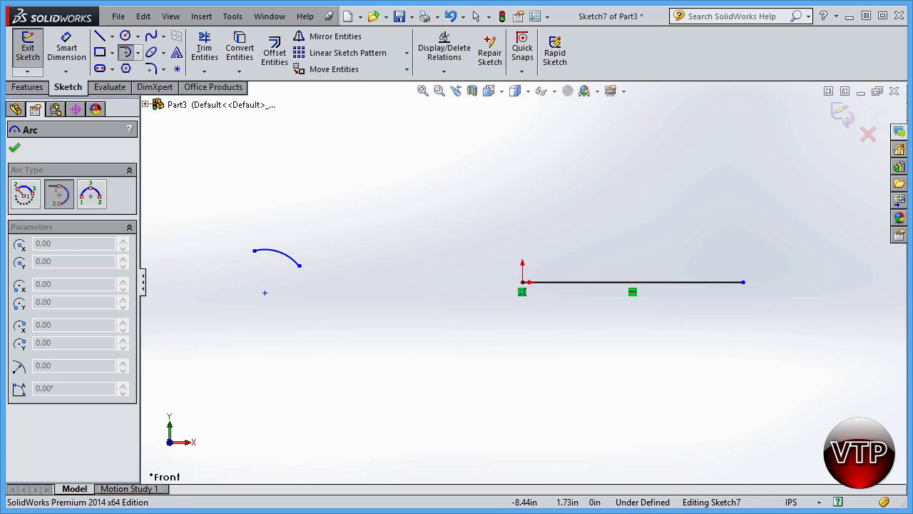
click(522, 283)
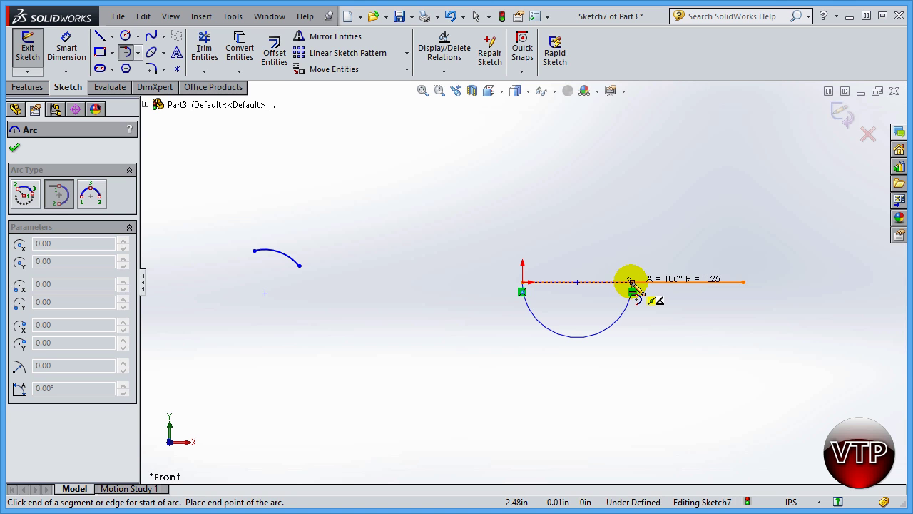
click(632, 282)
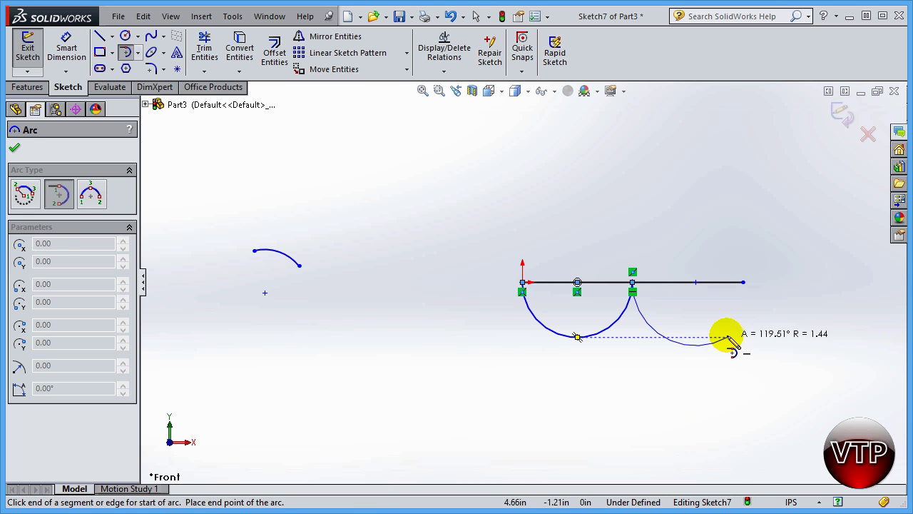
key(Escape)
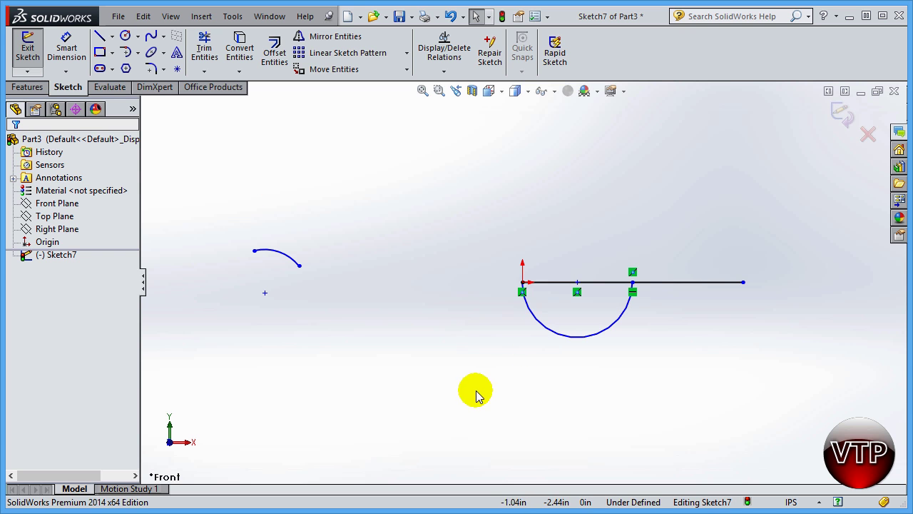
Change the lower half-circle arc's radius to 1.5 so it ends at x = 3.
click(561, 336)
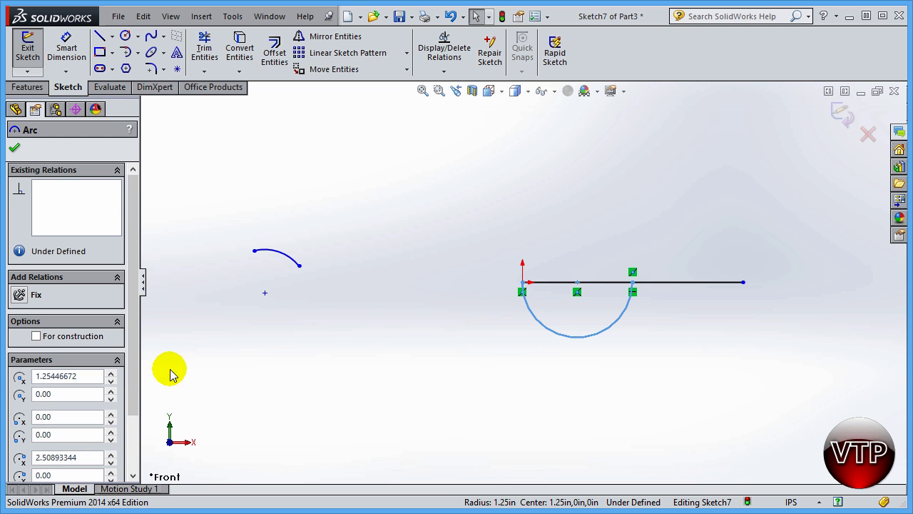
scroll(134, 379, down, 3)
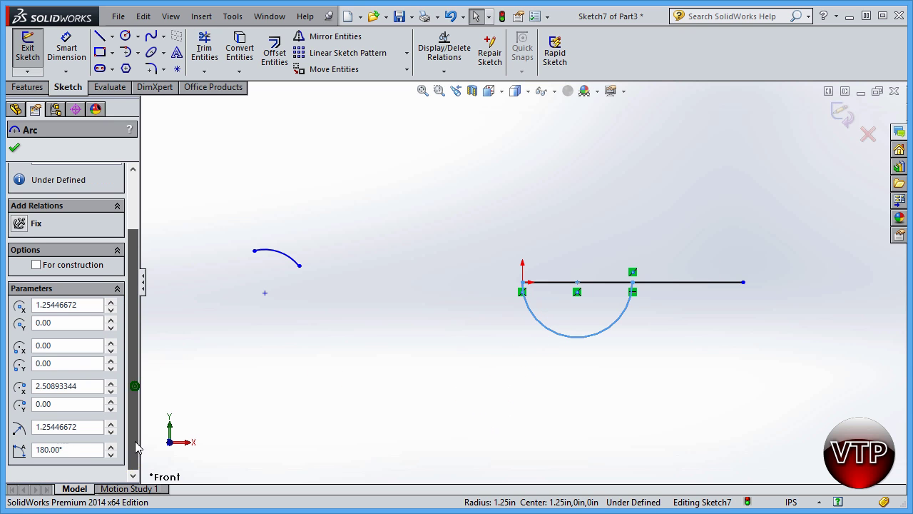
double_click(92, 427)
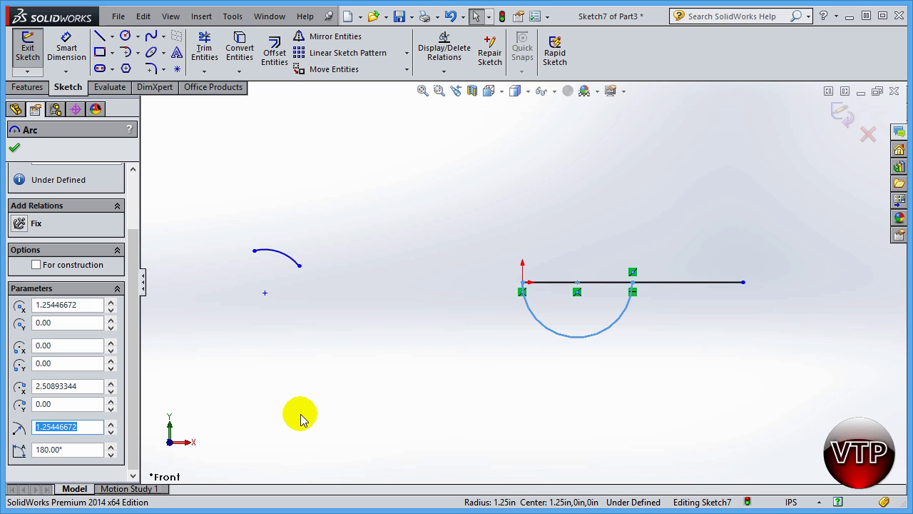
text(1.5)
key(Return)
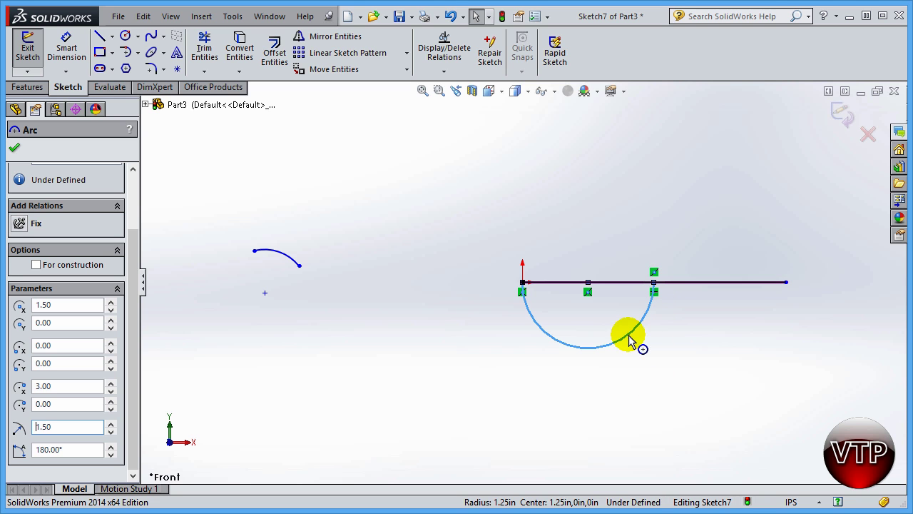
click(16, 148)
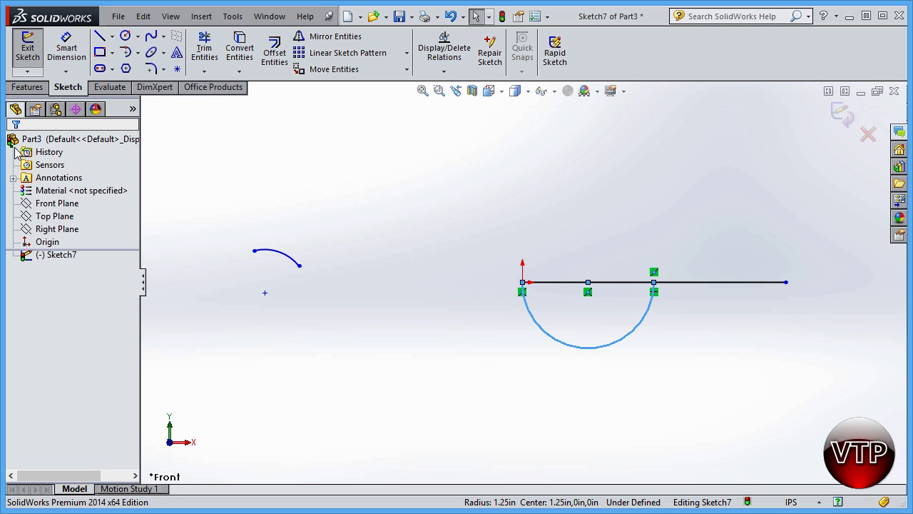
Draw a radius 3 three-point half-circle arc above the line, joining its two endpoints.
click(137, 55)
click(166, 97)
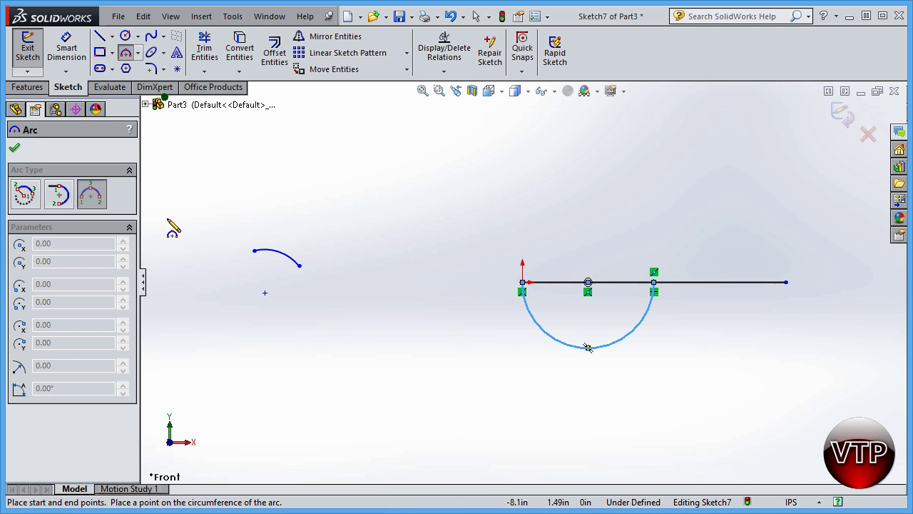
click(90, 193)
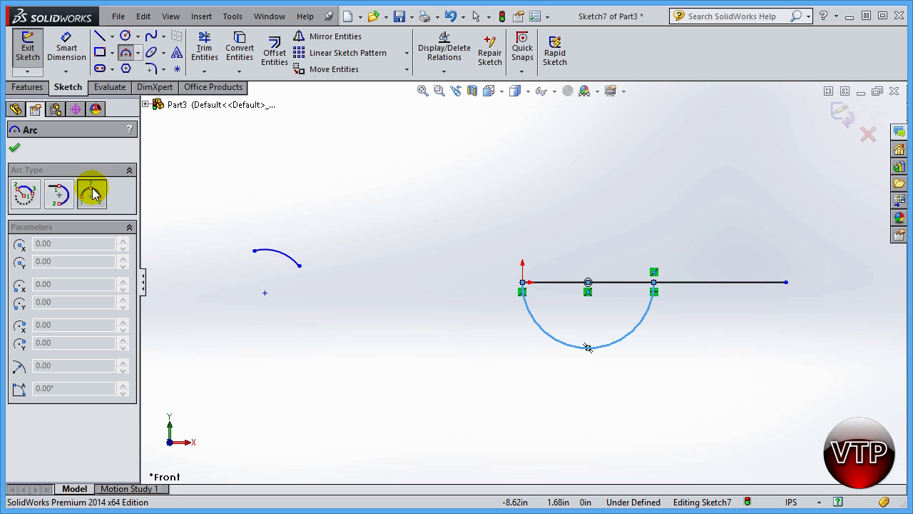
click(523, 283)
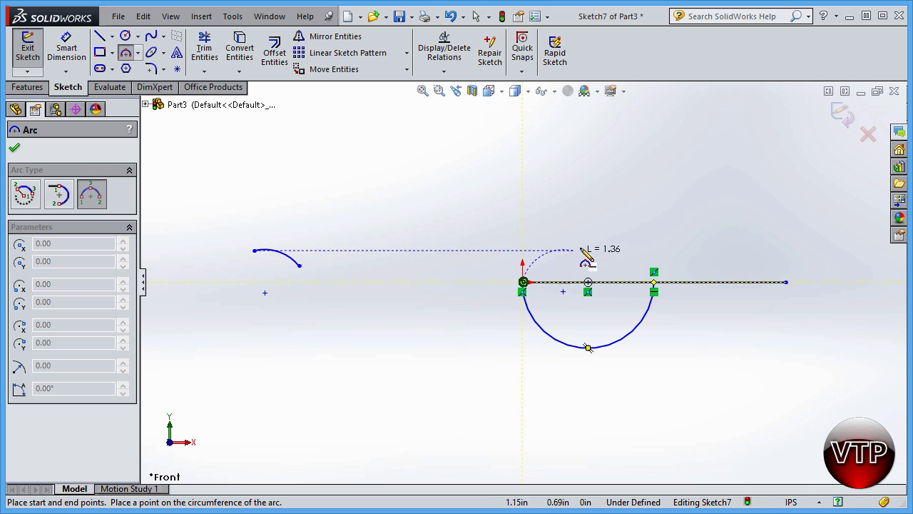
click(786, 282)
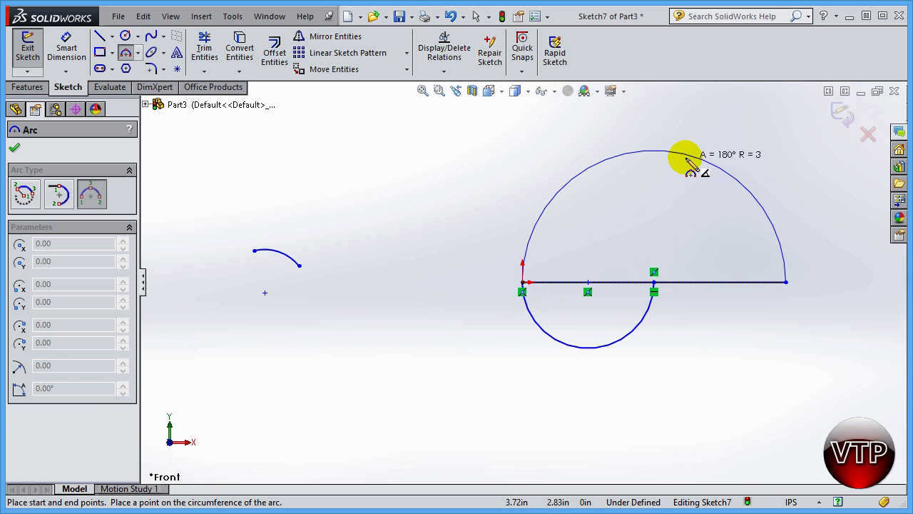
click(691, 163)
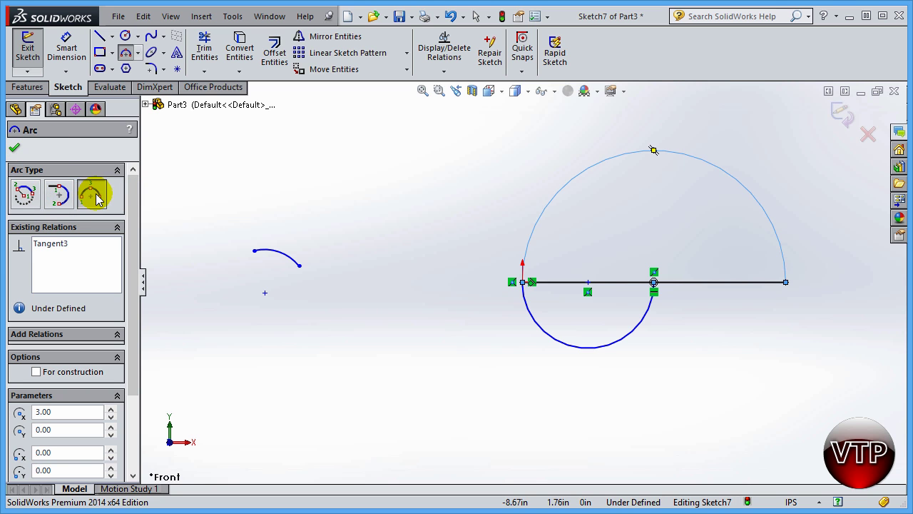
click(18, 149)
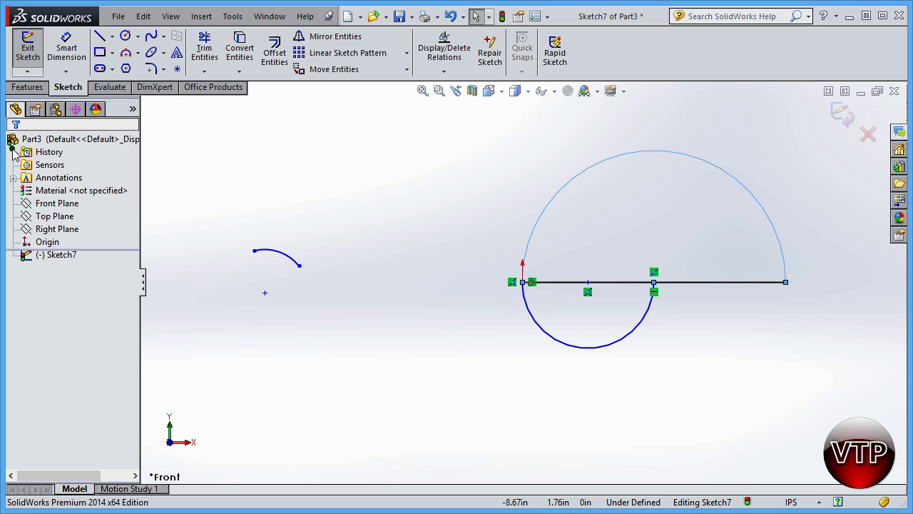
click(137, 55)
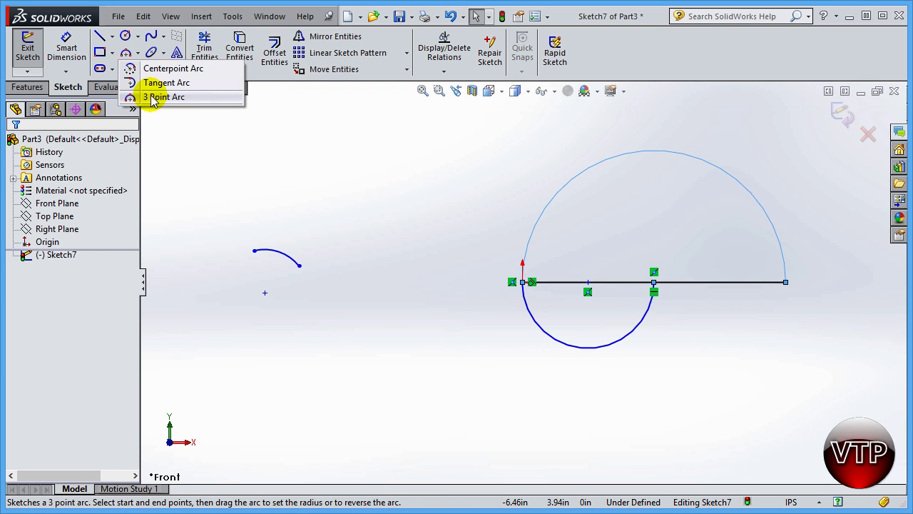
click(138, 55)
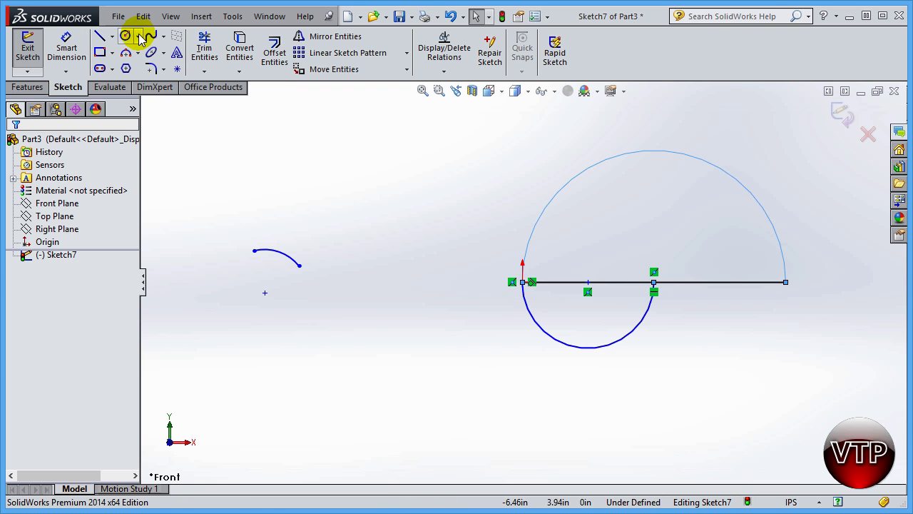